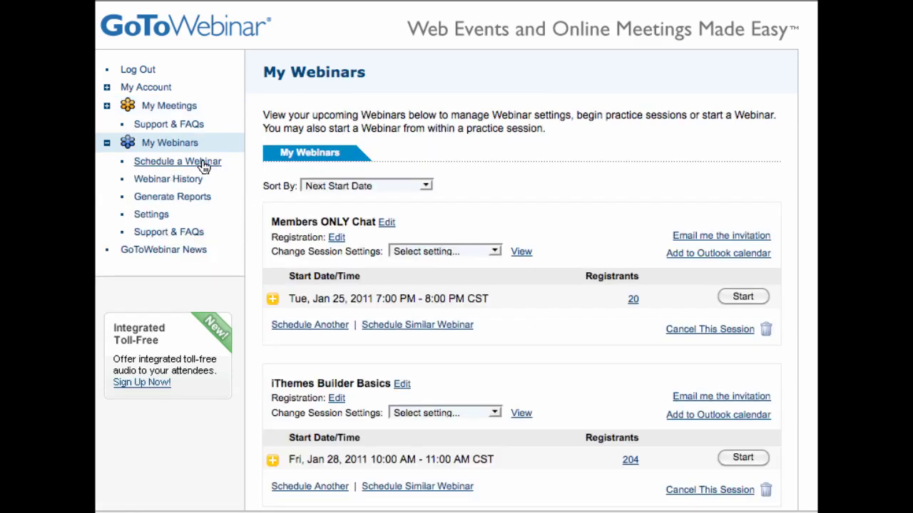
Step: Start scheduling a new webinar and name it "Test Webinar That Rocks"
left_click(178, 162)
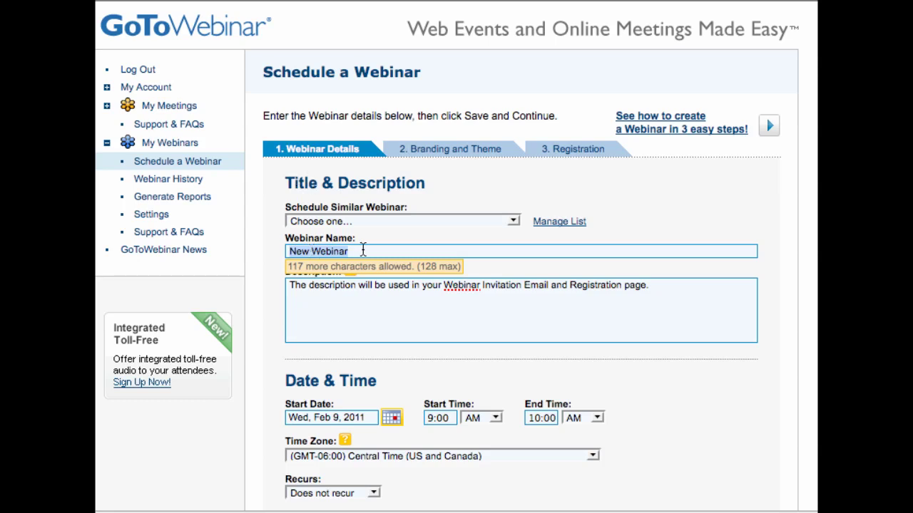
left_click_drag(362, 250, 256, 248)
type("Test Webinar")
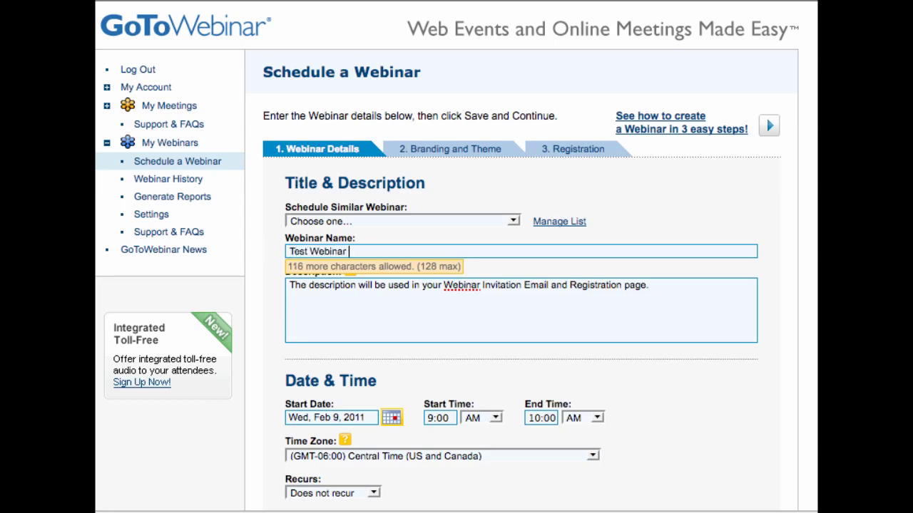
type(" That Rocks")
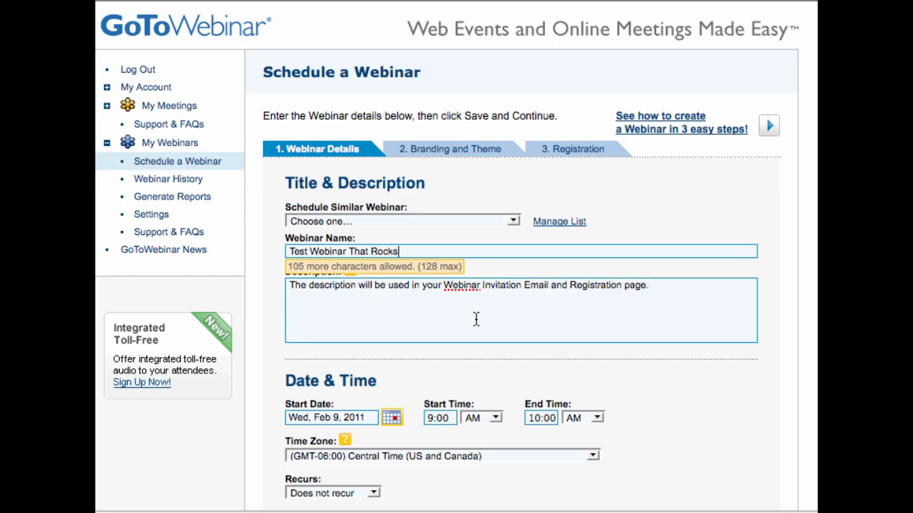
key("Tab")
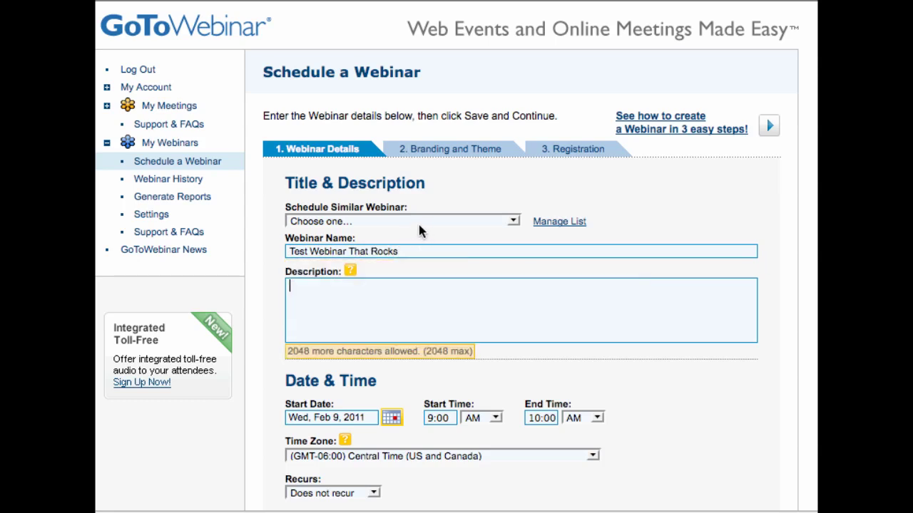
Step: Check which existing webinars are offered as a basis for a similar one
left_click(425, 223)
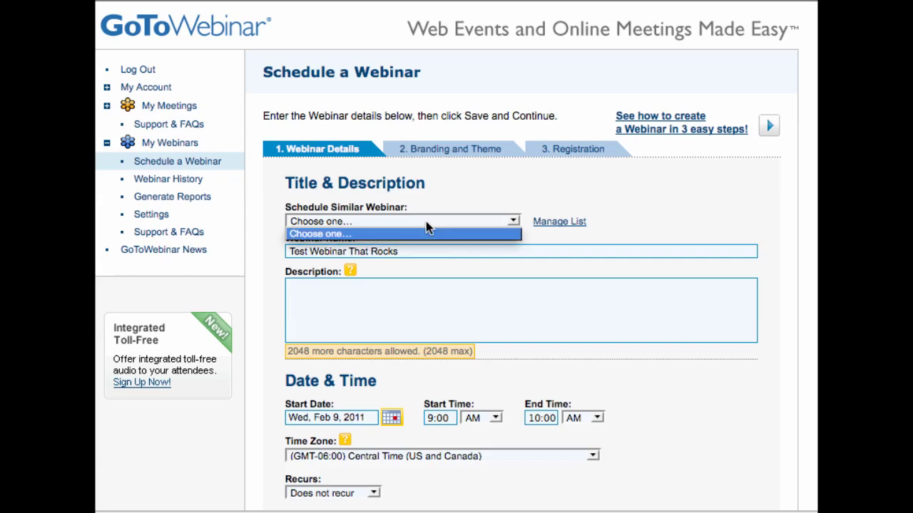
left_click(429, 218)
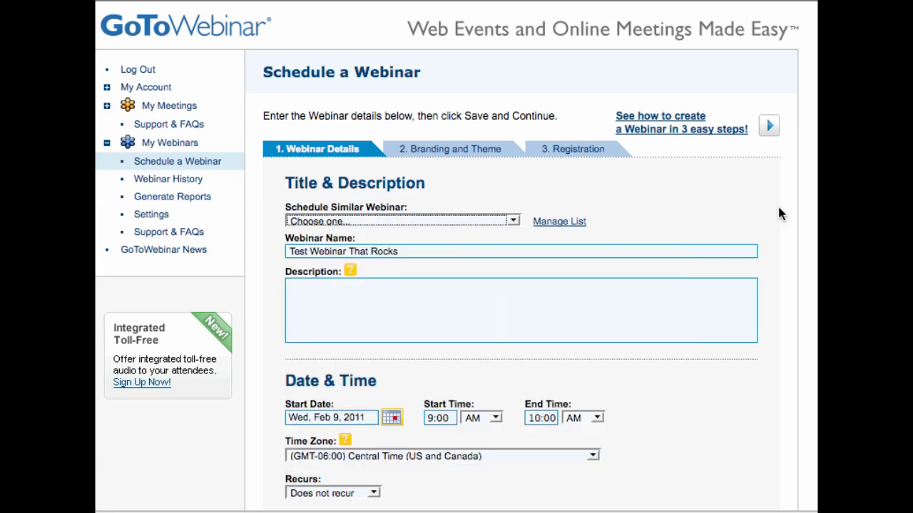
left_click(523, 254)
Step: Enter "Feature and Benefits for this great webinar" as the webinar description
left_click(502, 292)
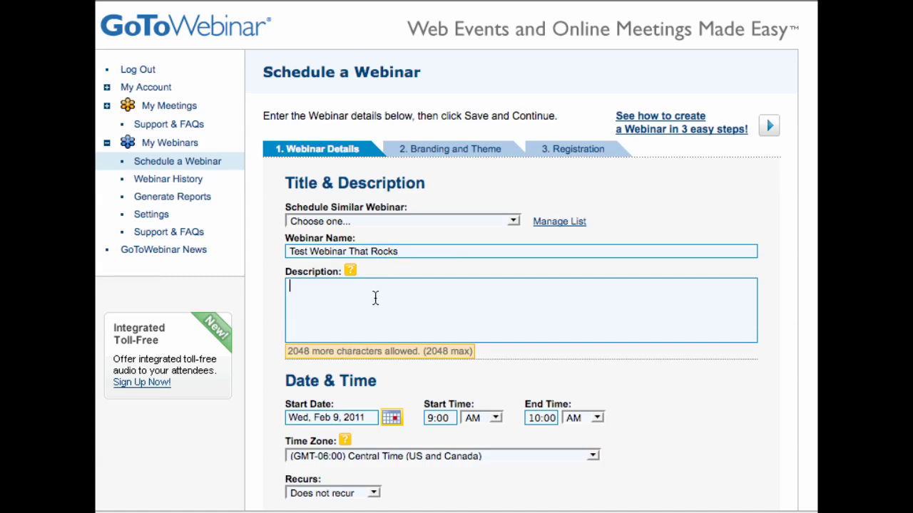
type("FEature and Benefits")
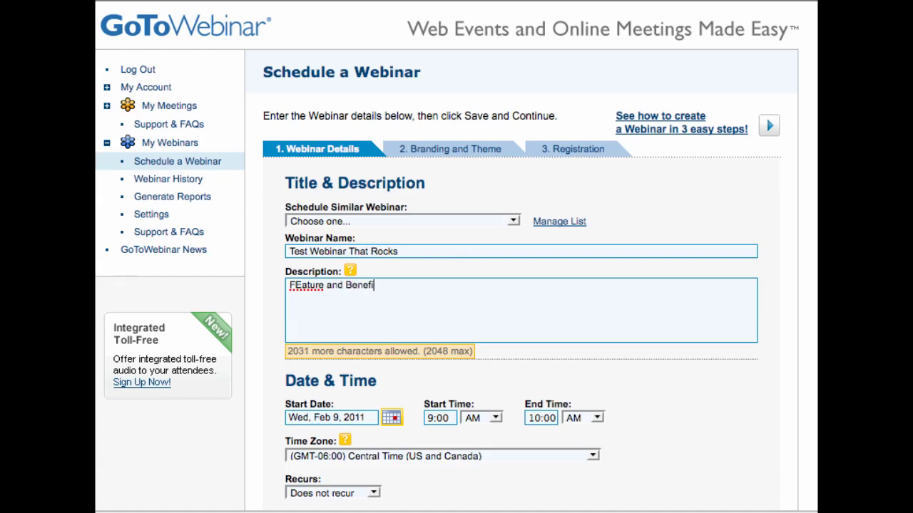
left_click(298, 289)
key("BackSpace")
type("e")
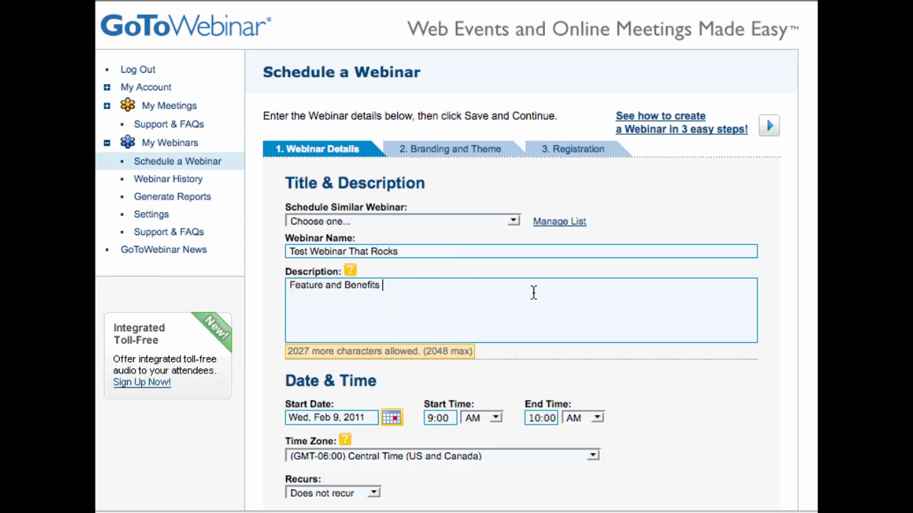
type("fits for this great webinar")
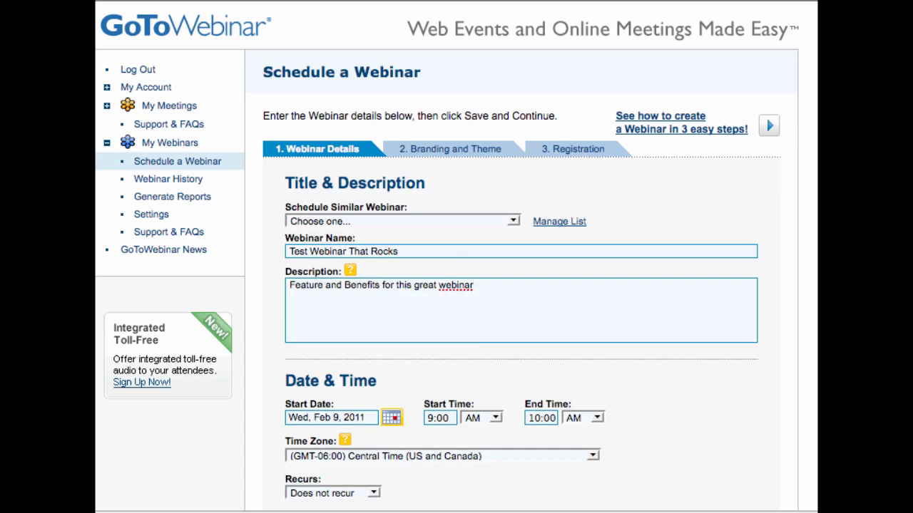
Step: Examine the AM and PM options for the webinar's start time
scroll(707, 314, "down", 1)
scroll(362, 91, "down", 5)
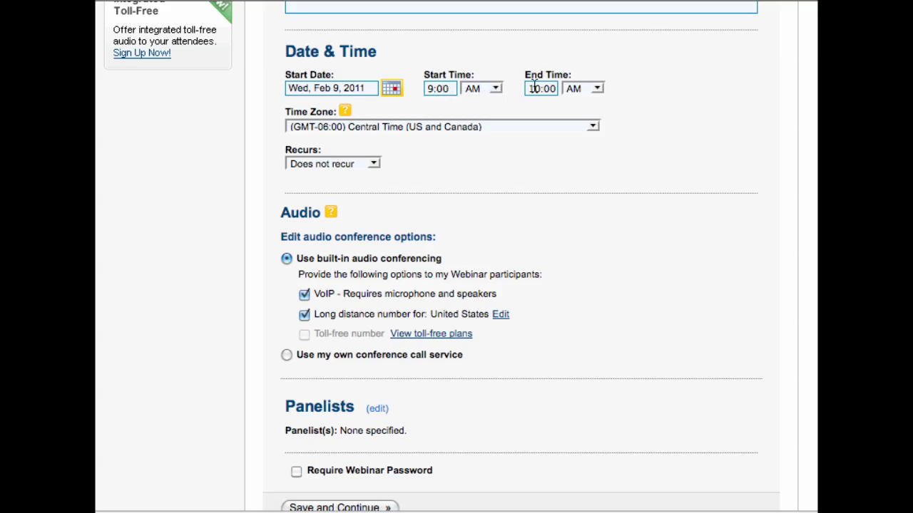
left_click(438, 88)
left_click(475, 87)
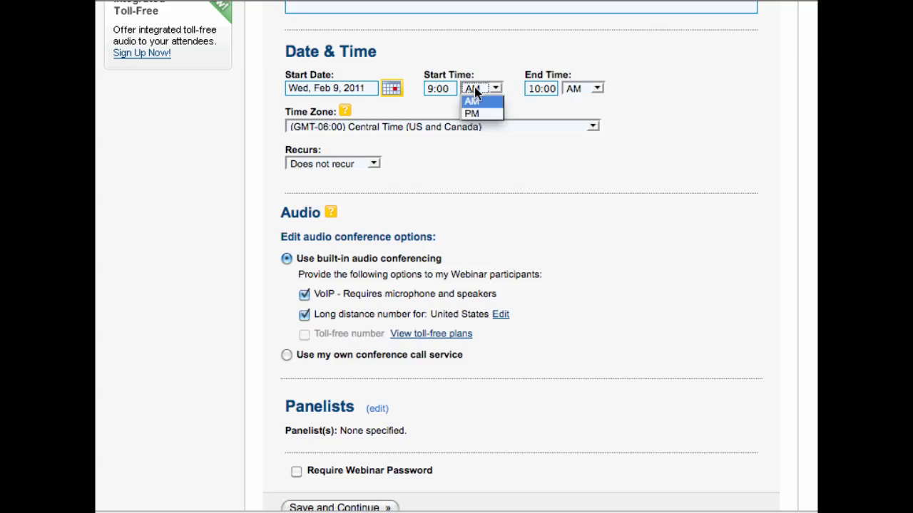
left_click(475, 87)
left_click(727, 107)
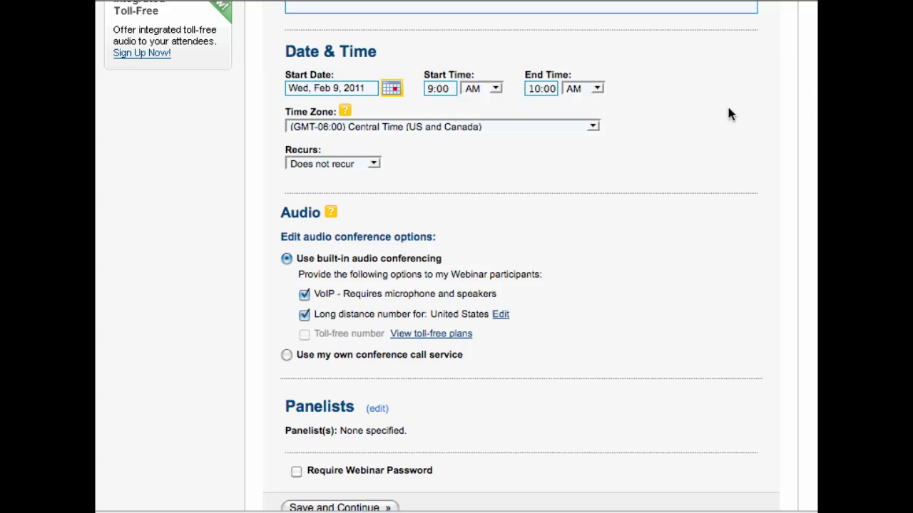
Step: Set the webinar's start date to Wed, Feb 23, 2011 and its start time to 11:00 AM
left_click(322, 89)
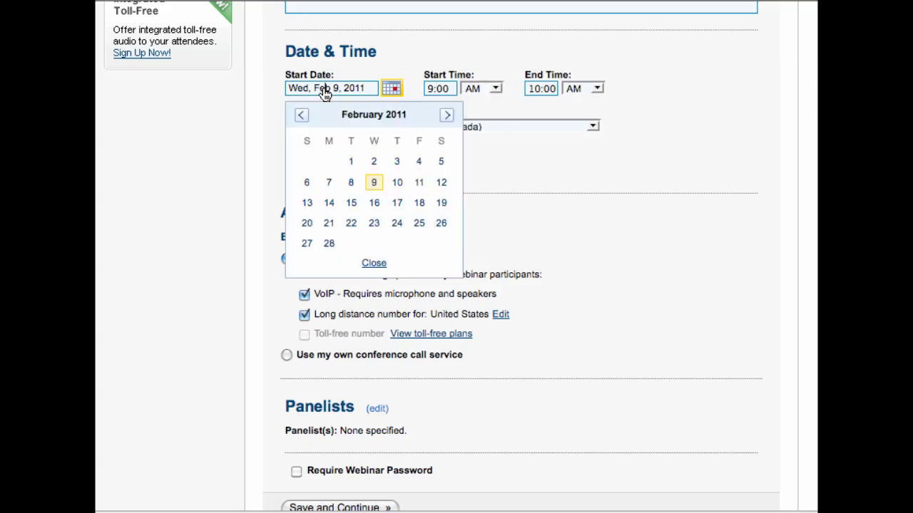
left_click(374, 222)
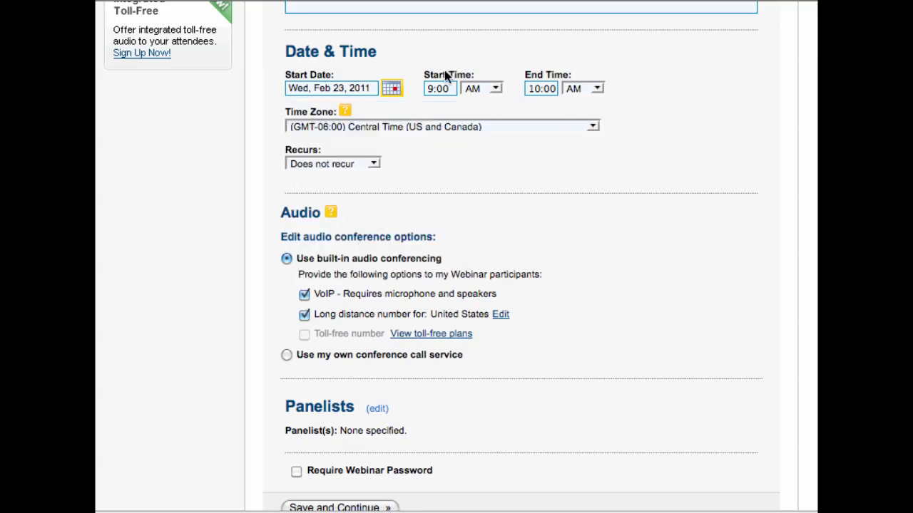
double_click(432, 89)
type("11")
Step: Look through the time zones available for the webinar
left_click(359, 132)
left_click(811, 149)
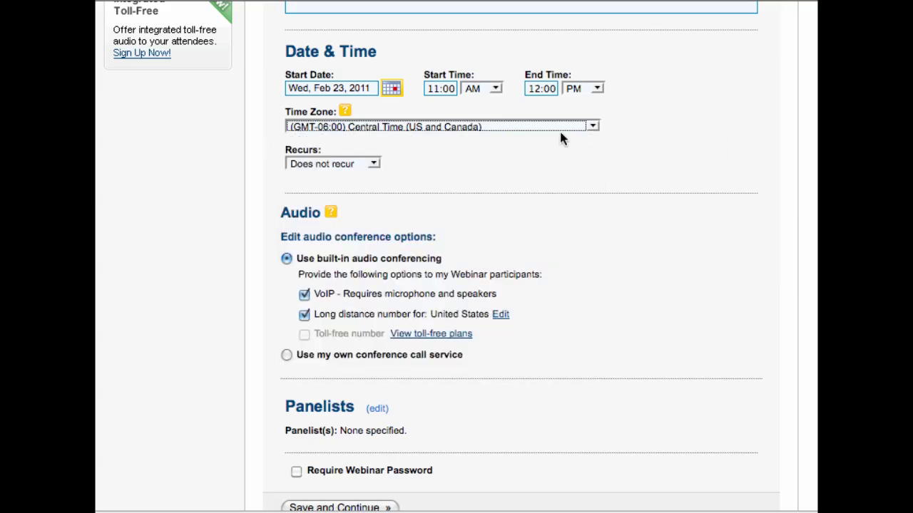
left_click(559, 128)
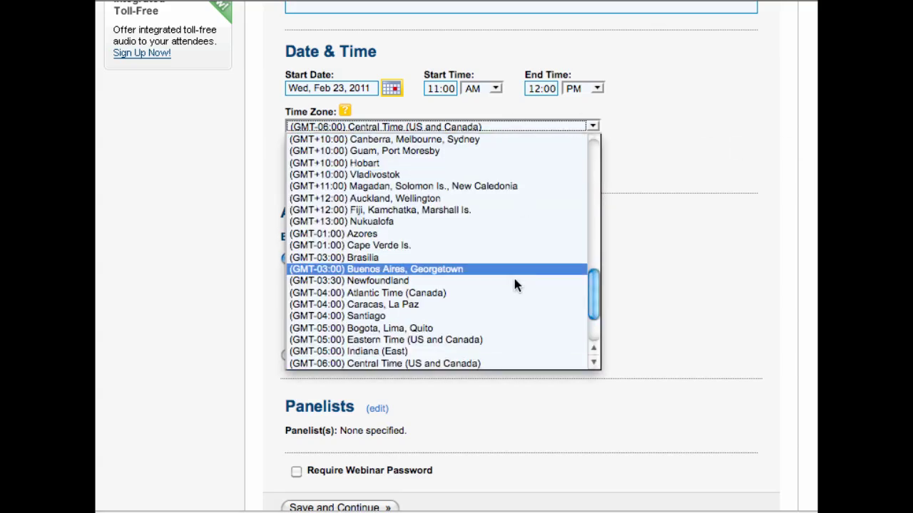
left_click(773, 220)
left_click(729, 179)
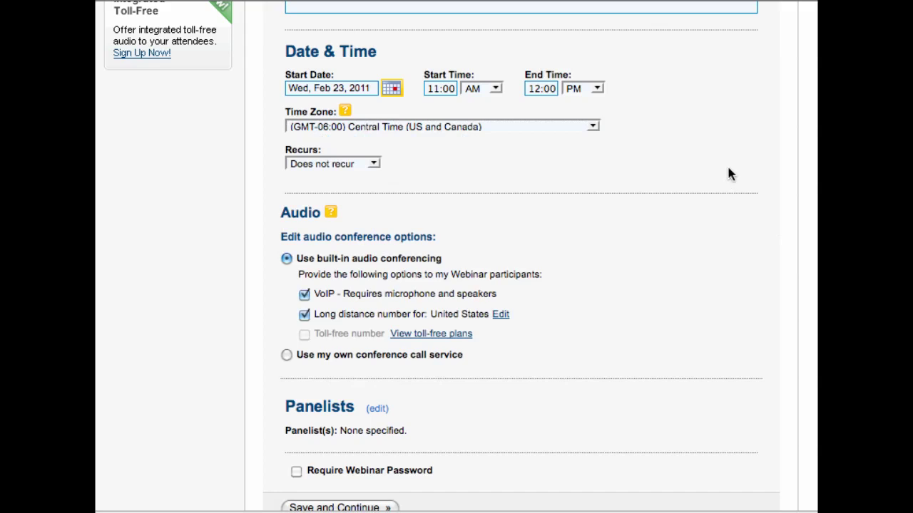
Step: Open the panelist entry fields, leave them blank, and save the webinar details to continue to branding and theme
scroll(729, 174, "down", 1)
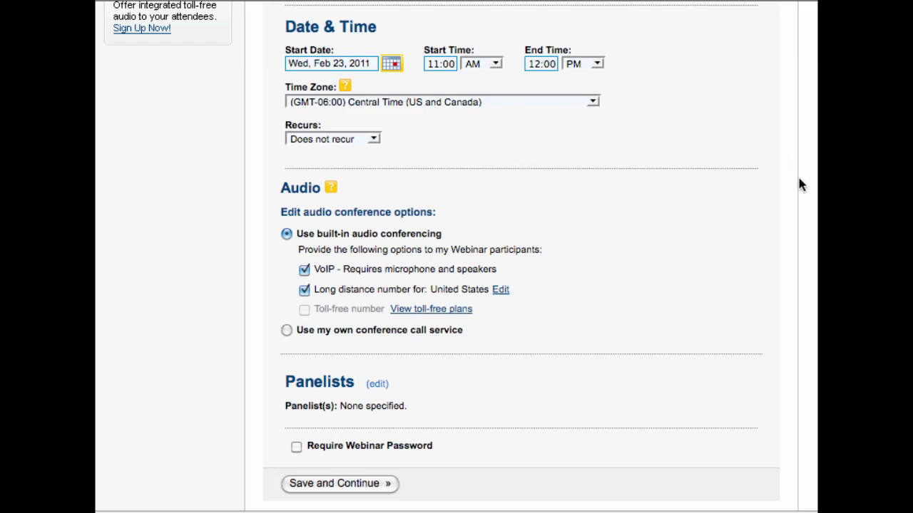
scroll(801, 185, "down", 2)
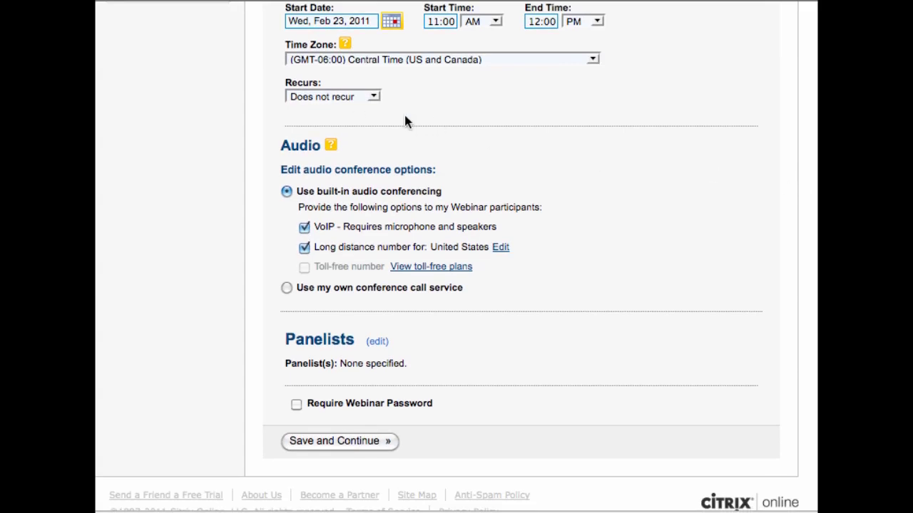
scroll(735, 257, "down", 2)
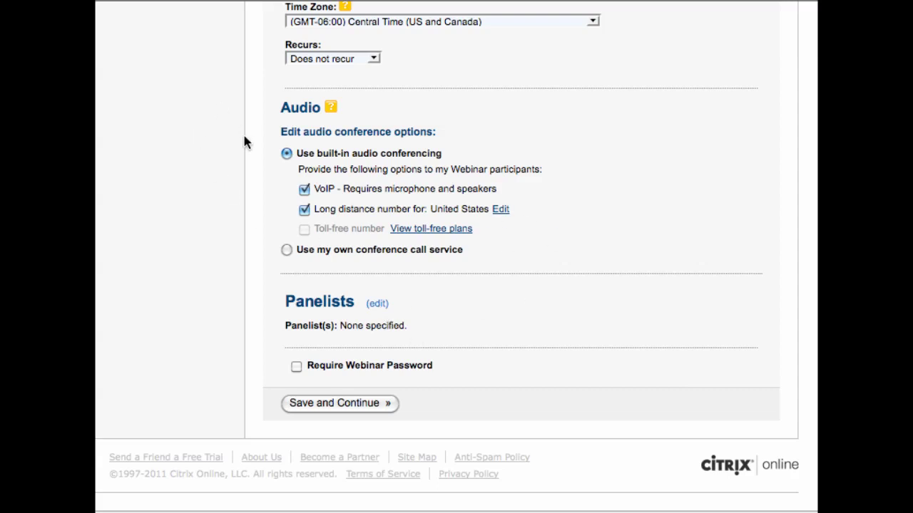
left_click(378, 305)
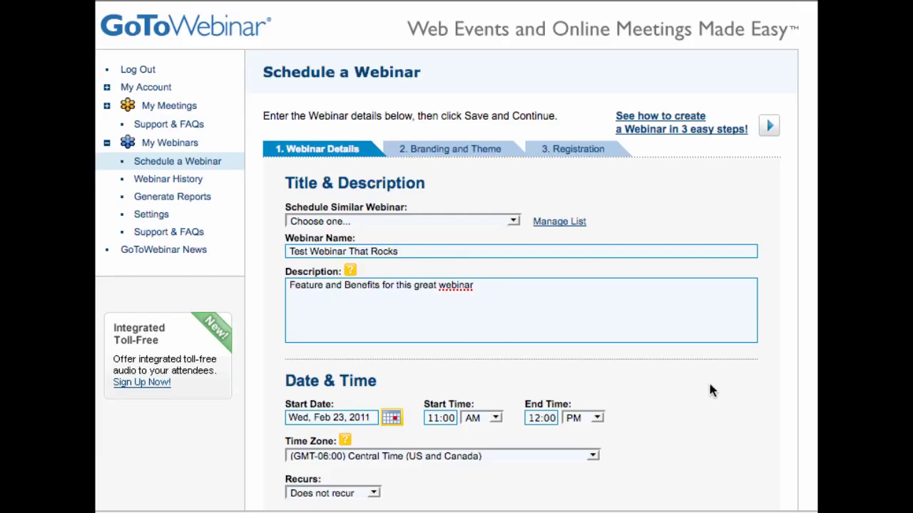
scroll(710, 390, "down", 3)
scroll(710, 390, "down", 5)
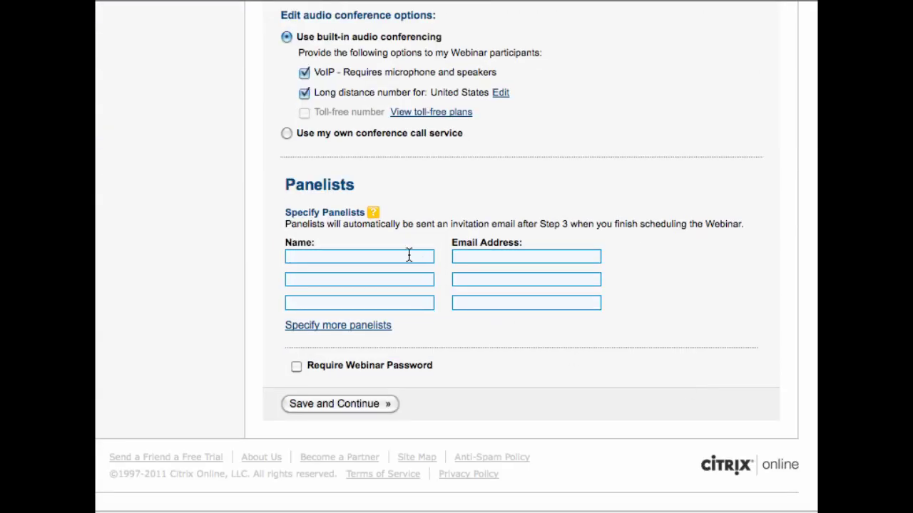
left_click(492, 256)
left_click(338, 404)
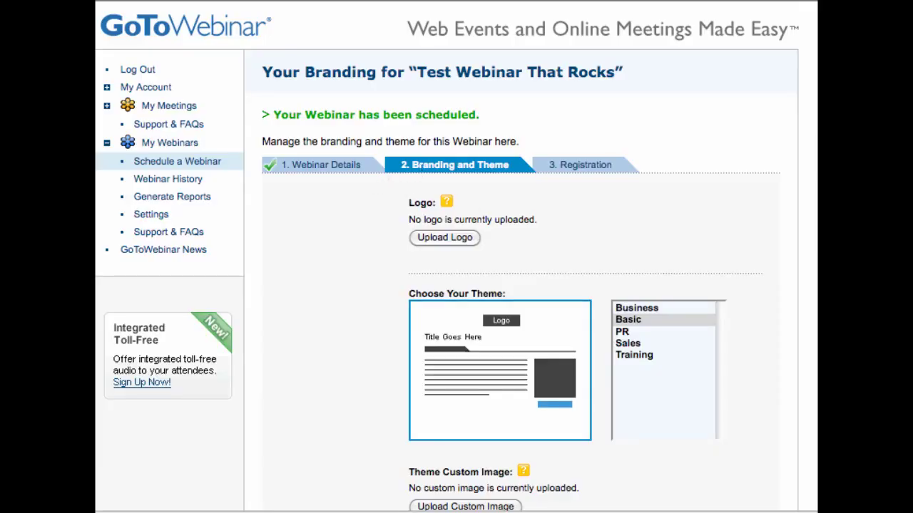
Step: List a waiting-room presenter with the presenter's name, title Founder and organization WebinarBuddy.com, and save the branding settings
scroll(456, 286, "down", 4)
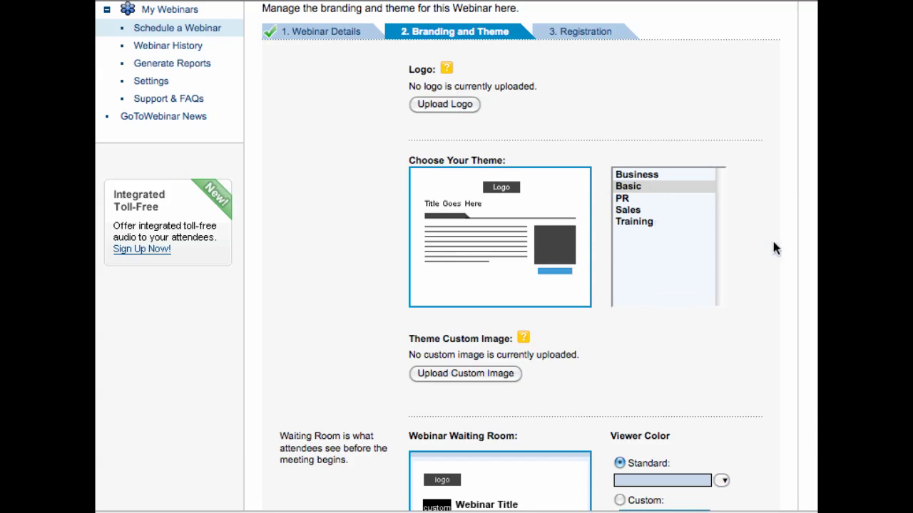
scroll(813, 259, "down", 3)
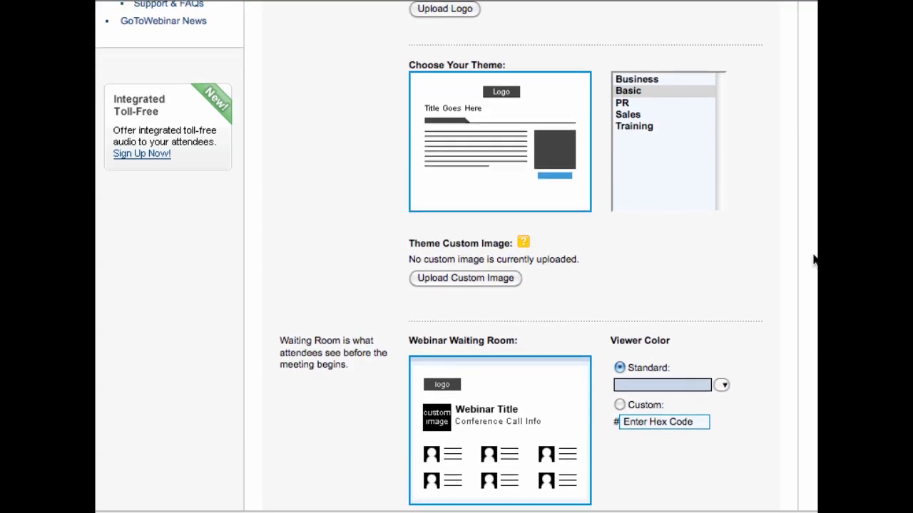
scroll(813, 259, "down", 2)
scroll(813, 259, "down", 10)
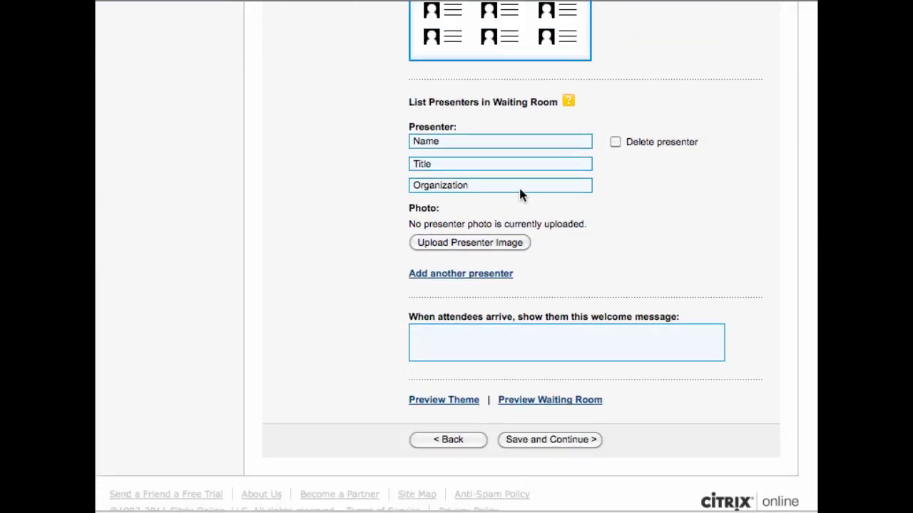
left_click(483, 142)
type("Cory")
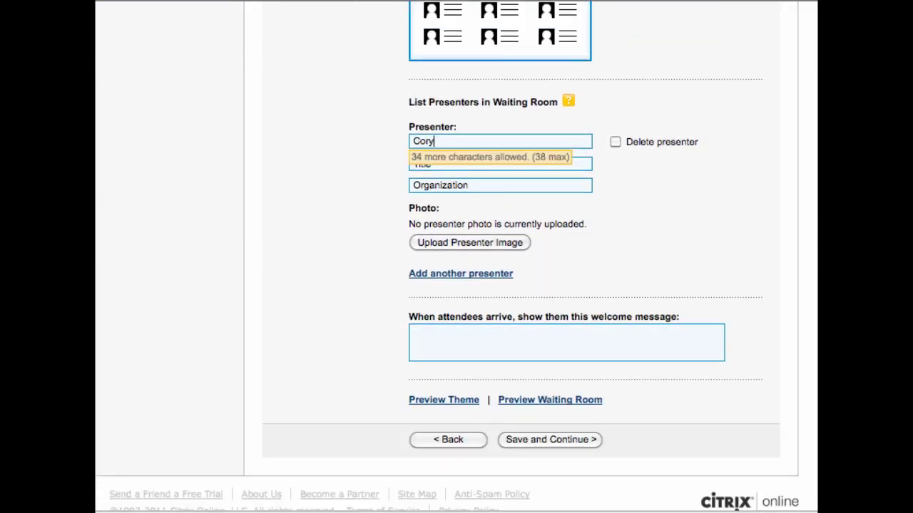
left_click(589, 164)
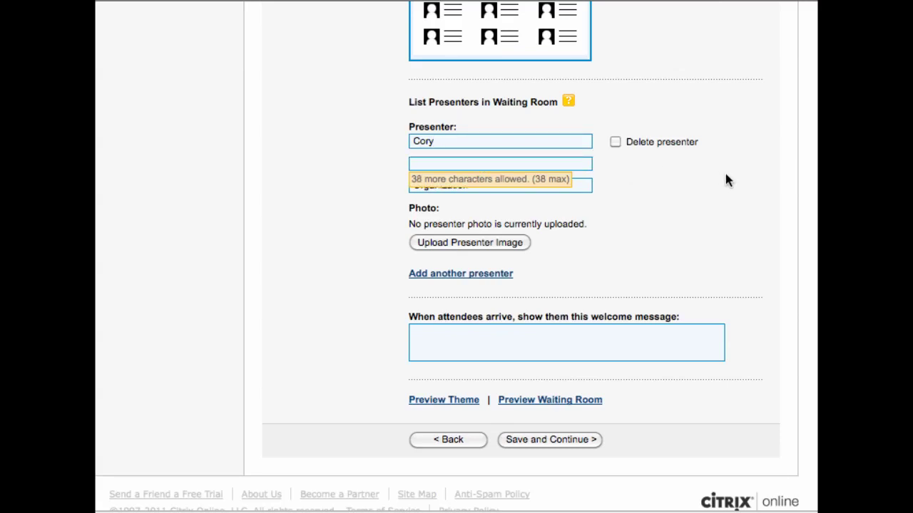
left_click(452, 164)
type("Founder")
key("Tab")
type("Web")
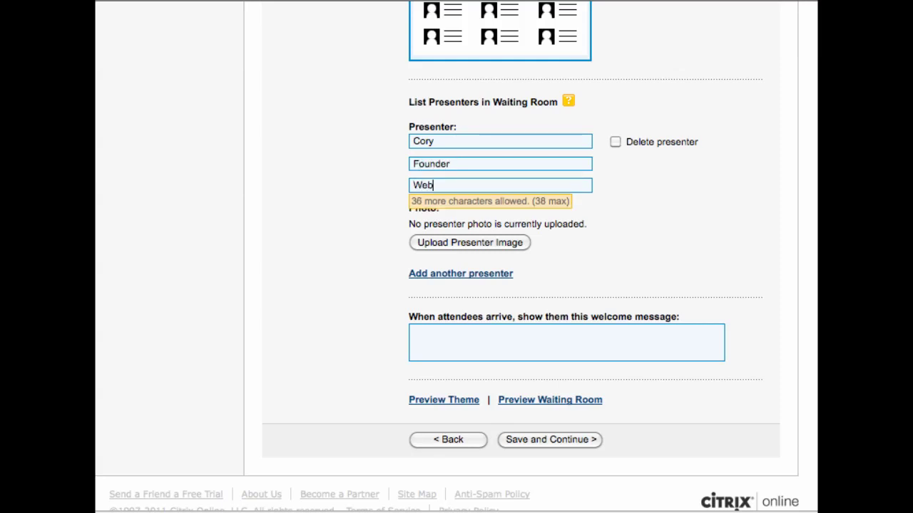
type("inarBuddy.com")
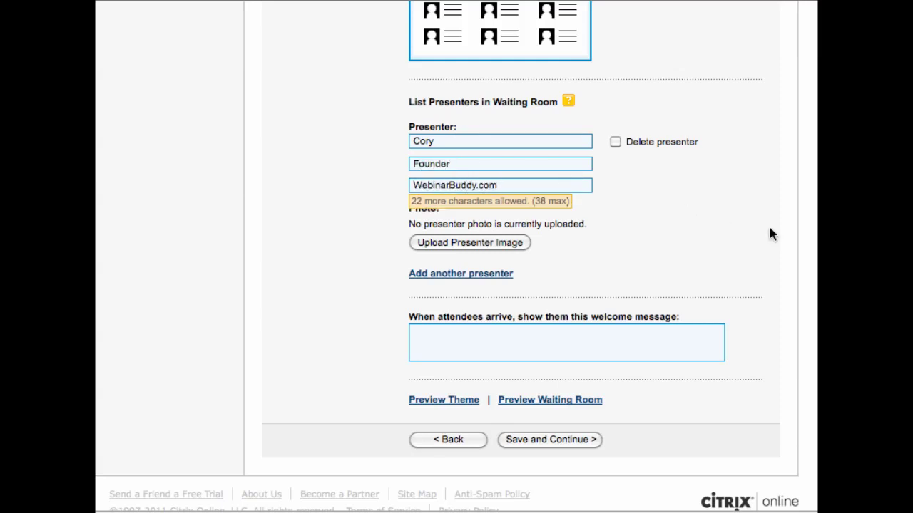
left_click(571, 335)
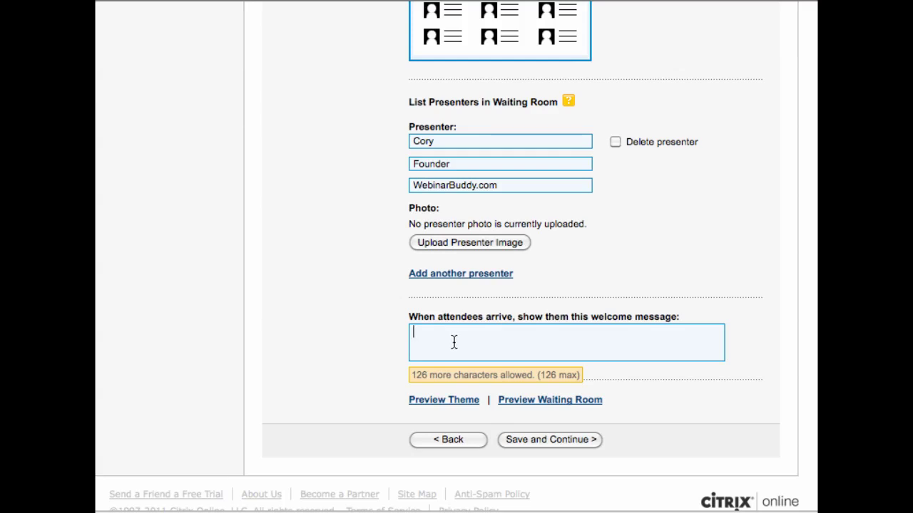
left_click(529, 440)
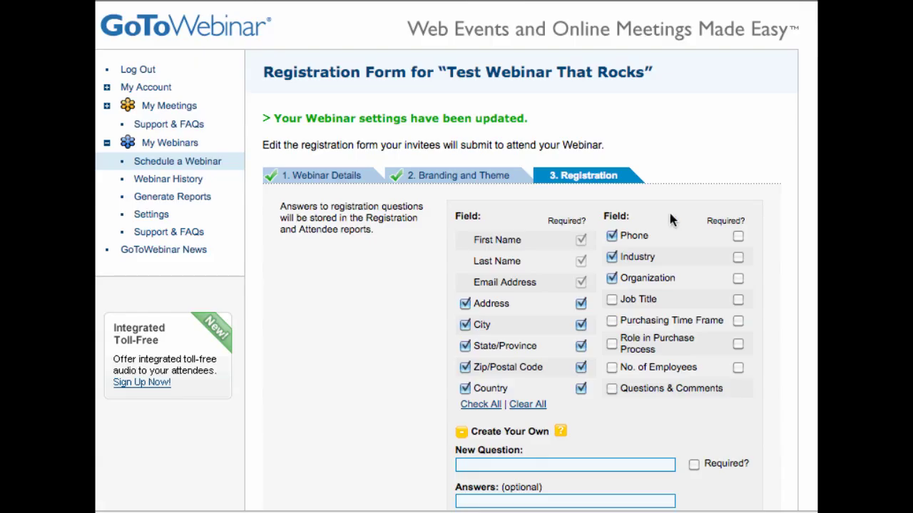
Step: Clear all optional fields from the registration form, then include Zip/Postal Code as a required field
scroll(457, 285, "down", 1)
scroll(456, 286, "down", 5)
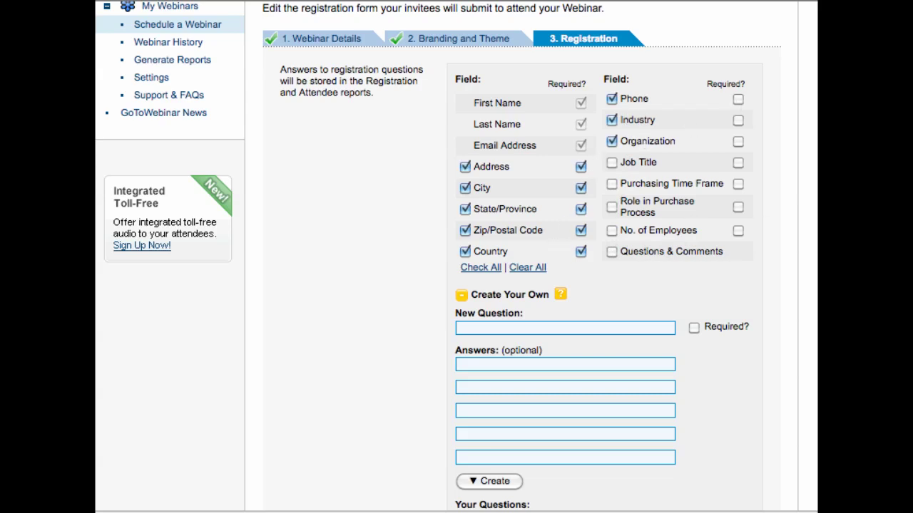
scroll(432, 256, "down", 1)
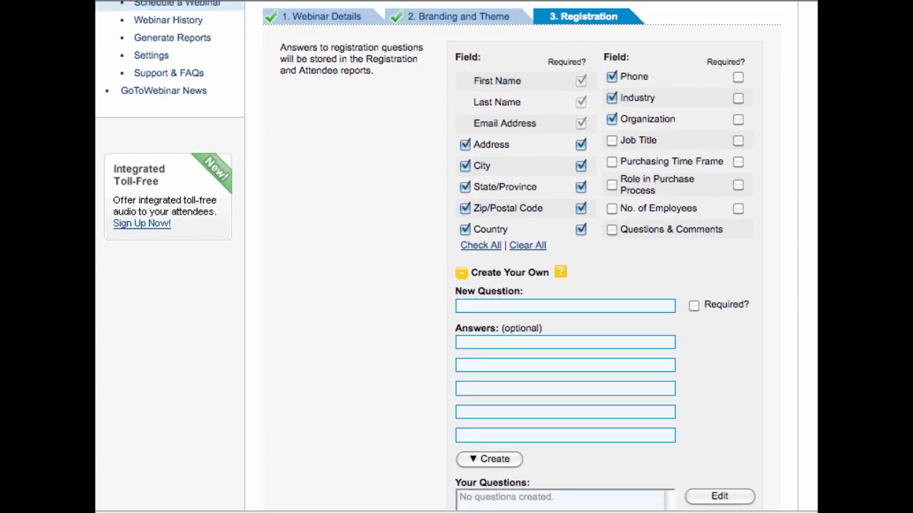
left_click(528, 245)
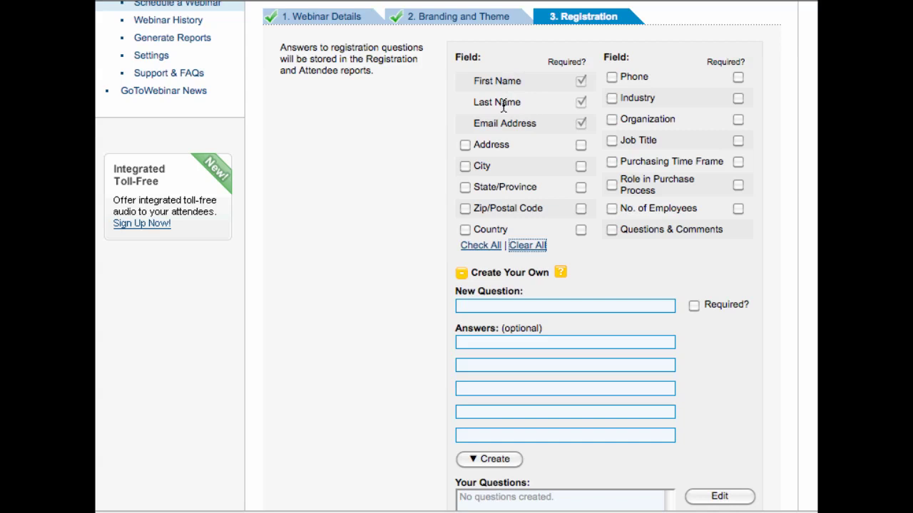
left_click(507, 128)
left_click(580, 209)
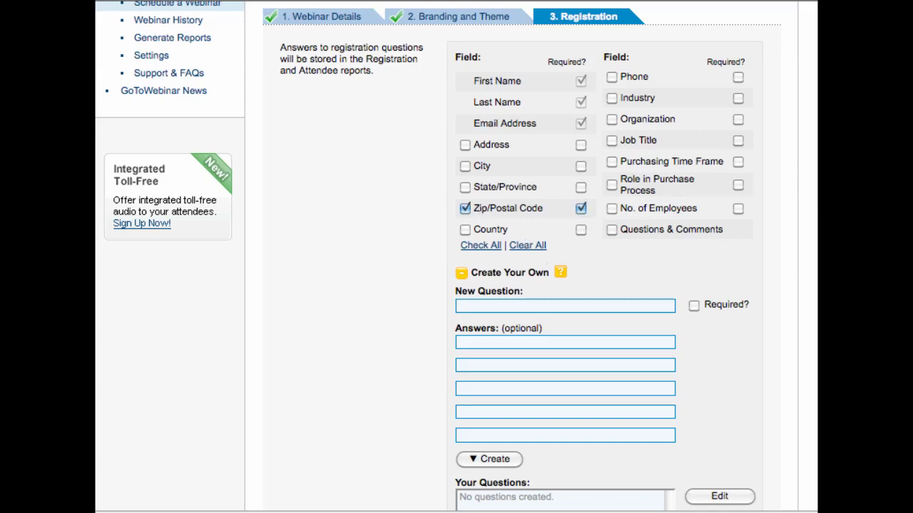
Step: Save the registration form without custom questions or a redirect URL, and have the invitation emailed
scroll(456, 257, "down", 7)
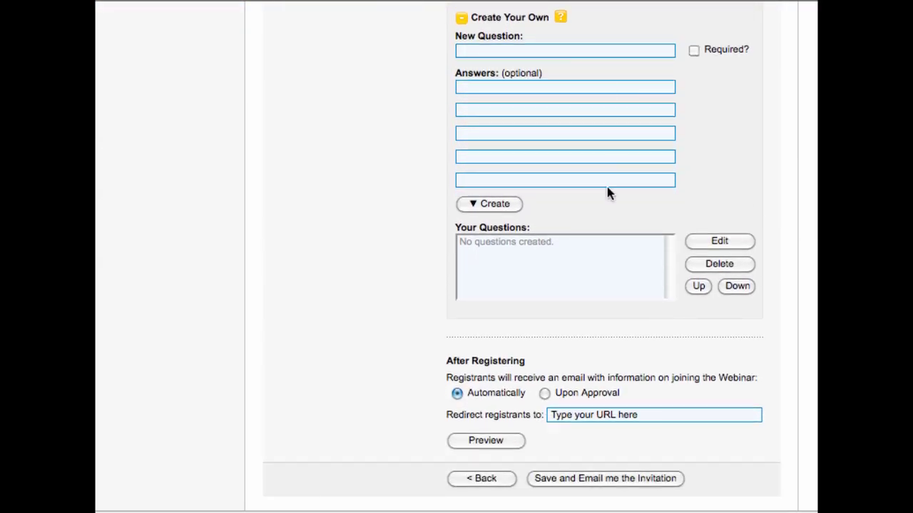
scroll(456, 257, "down", 2)
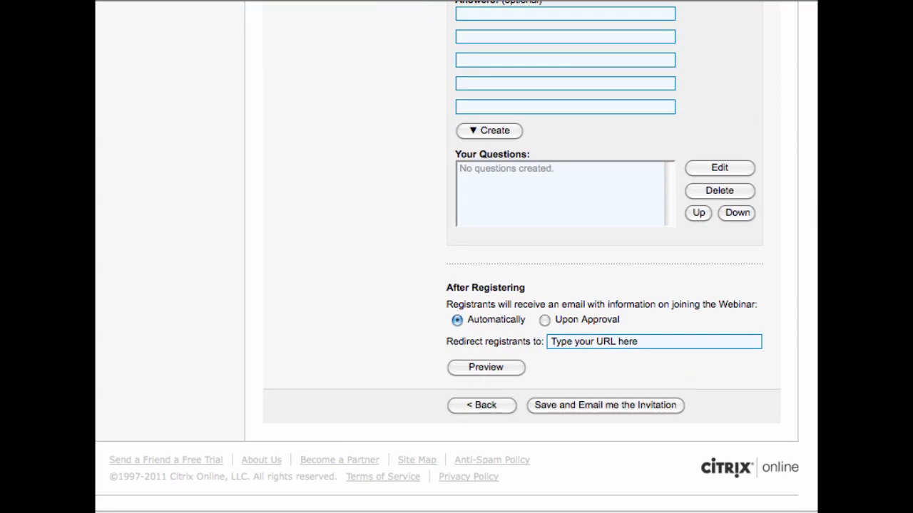
left_click(602, 407)
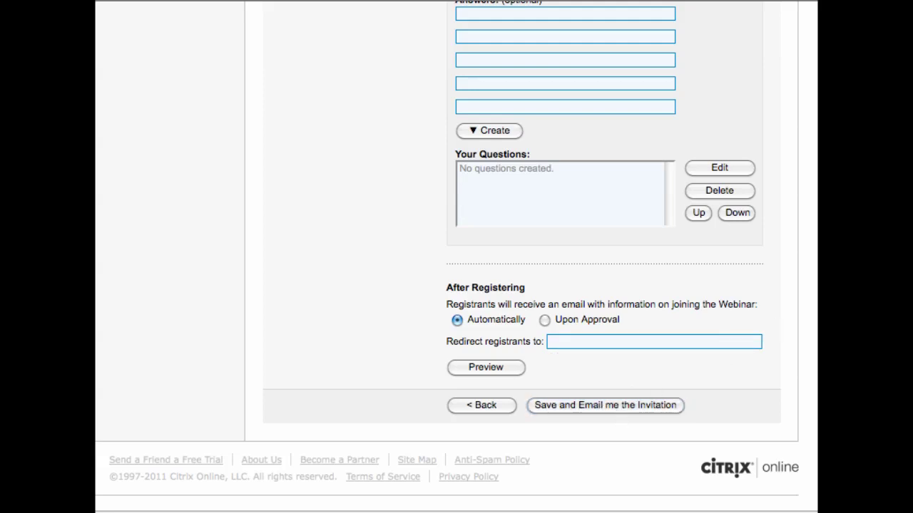
Step: Expand the Wed, Feb 23, 2011 session of "Test Webinar That Rocks" and open its registration web link in a new tab
scroll(342, 336, "down", 12)
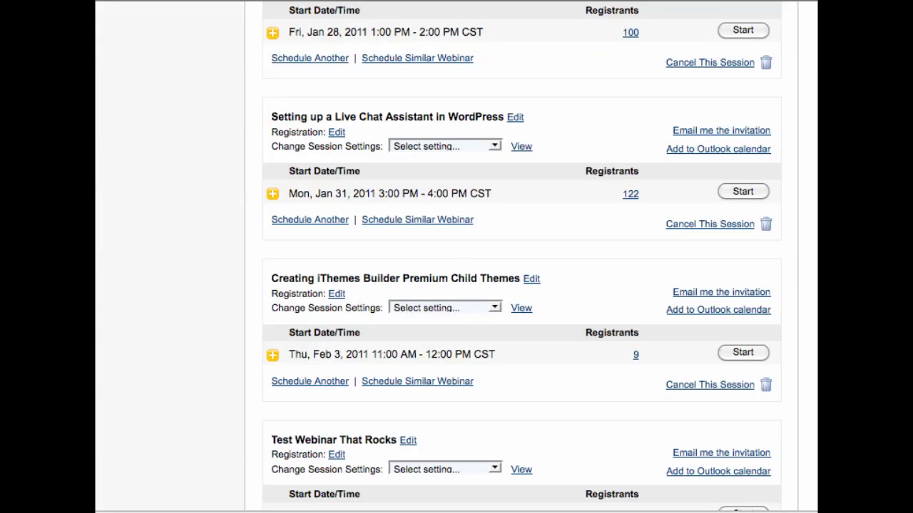
left_click(273, 315)
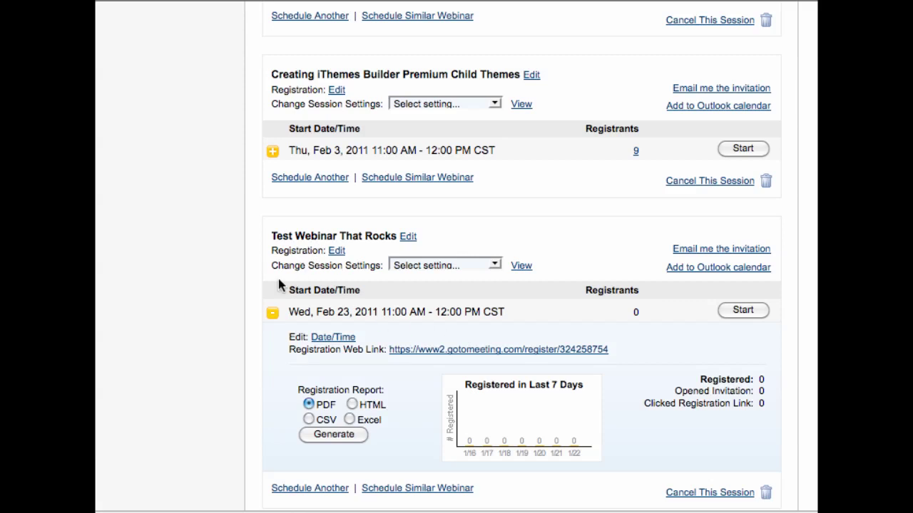
left_click(271, 316)
left_click(272, 316)
left_click_drag(614, 349, 391, 356)
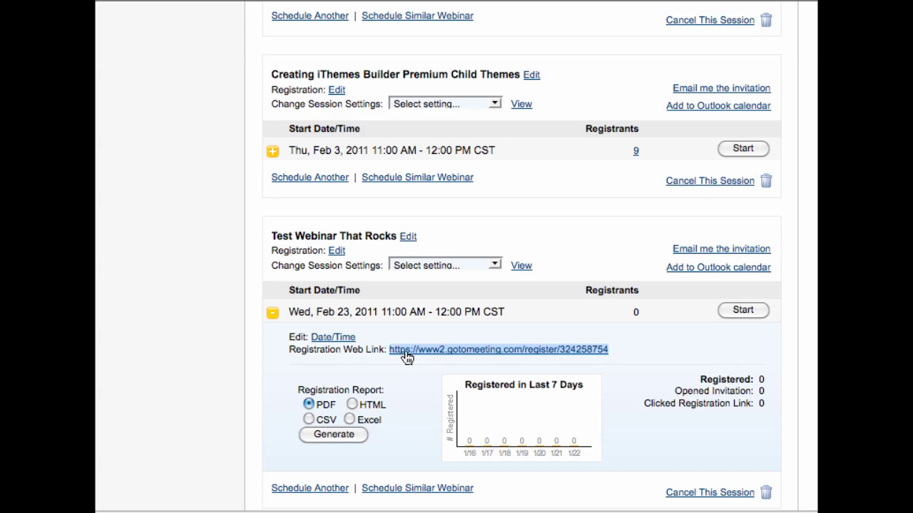
right_click(406, 357)
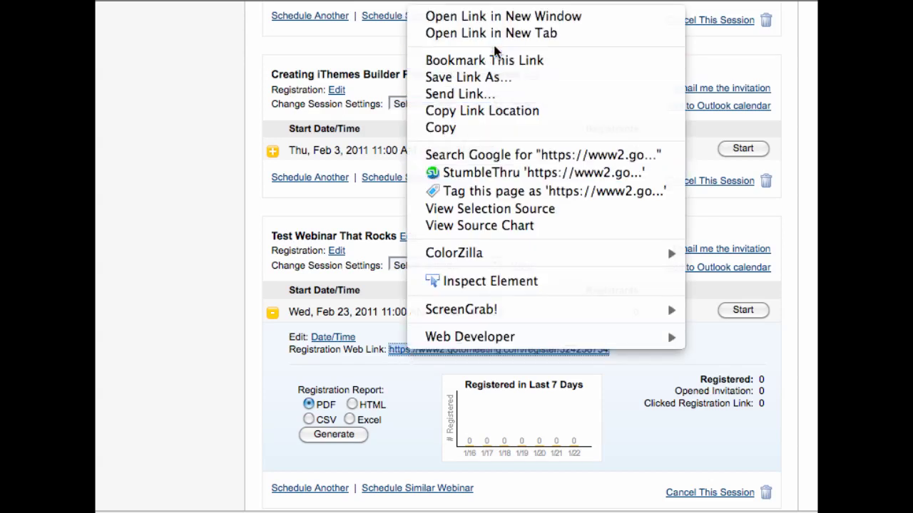
left_click(495, 37)
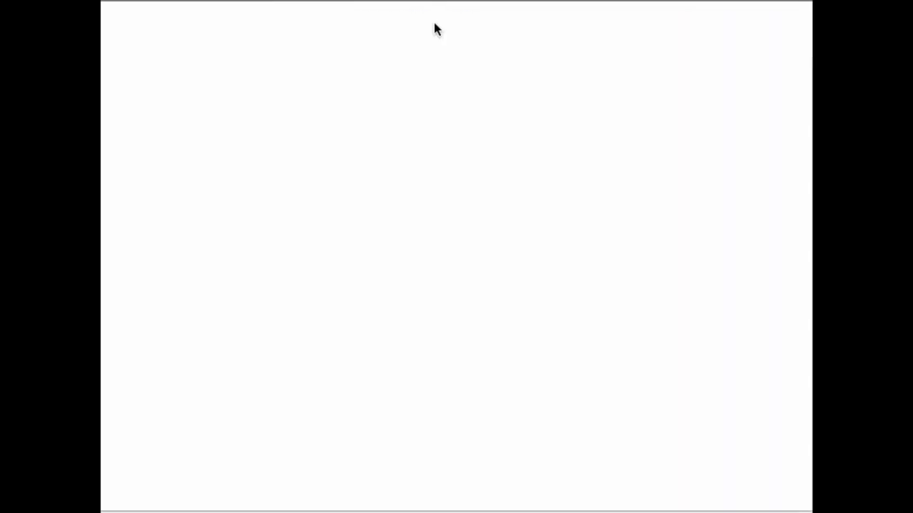